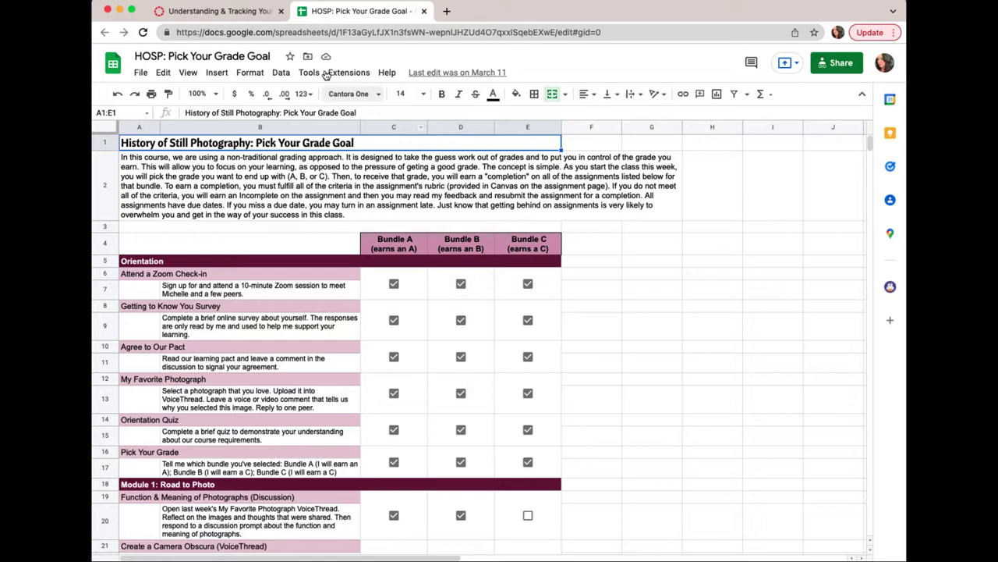
Check the Canvas page on understanding and tracking grades and the download formats available for the grade goal spreadsheet
click(220, 14)
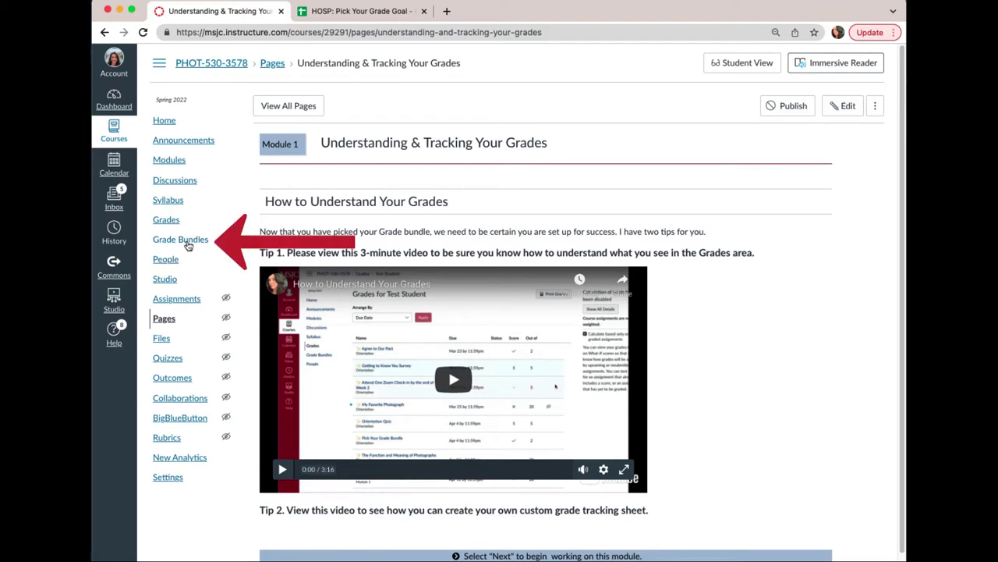
click(366, 11)
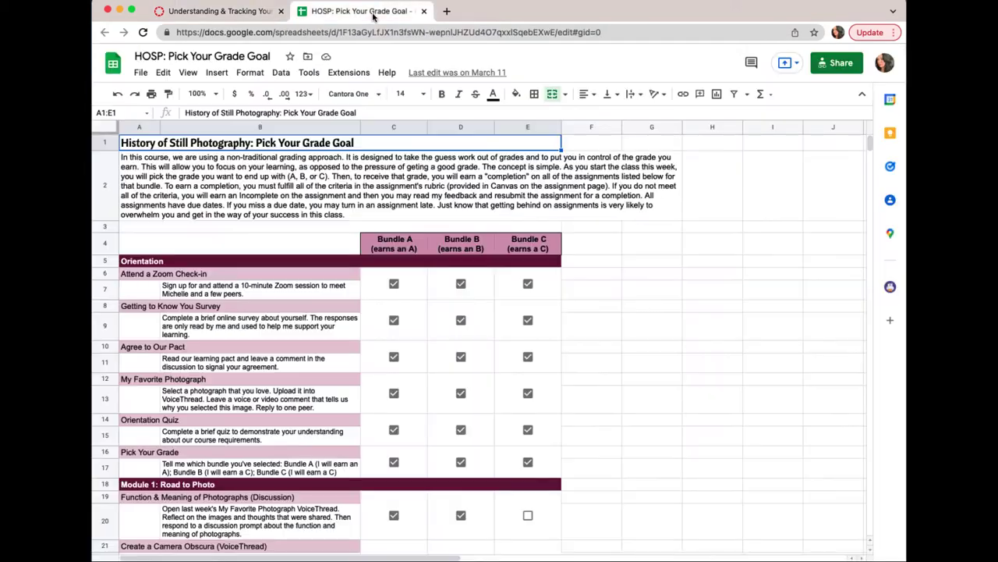
click(142, 75)
mouse_move(216, 224)
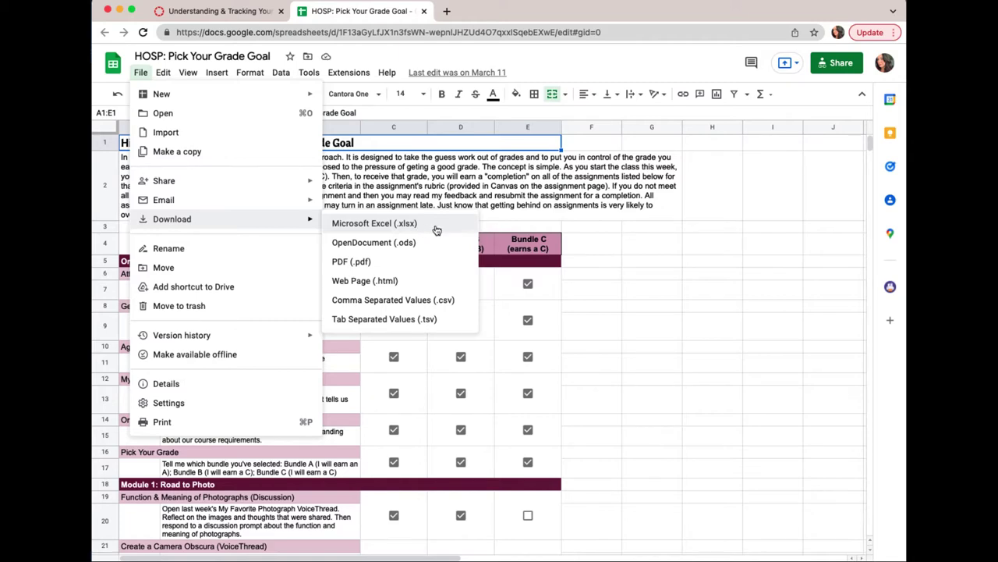
click(489, 195)
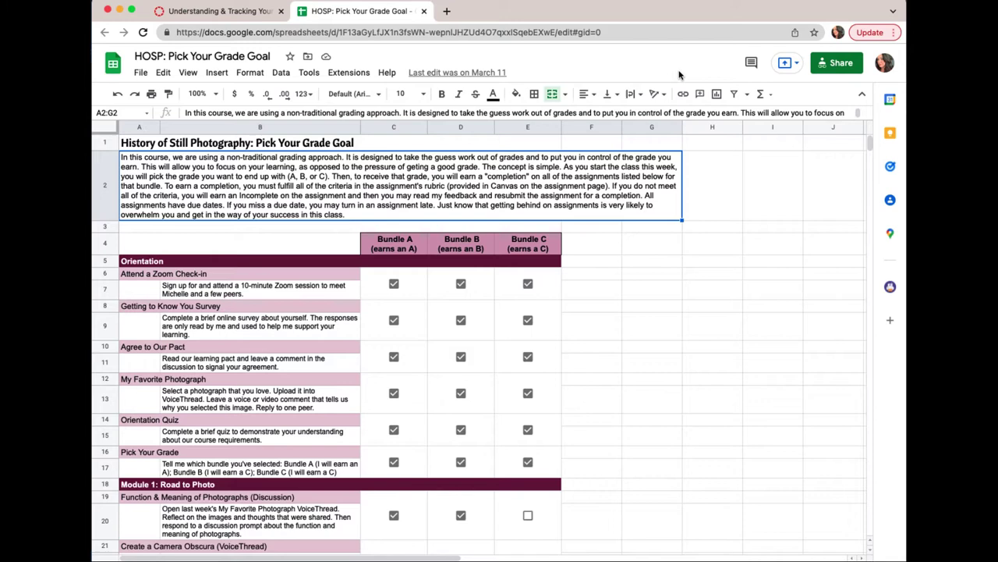
Make a copy of the grade goal spreadsheet in its existing folder, named with the owner's first name plus "Tracking Sheet"
click(141, 74)
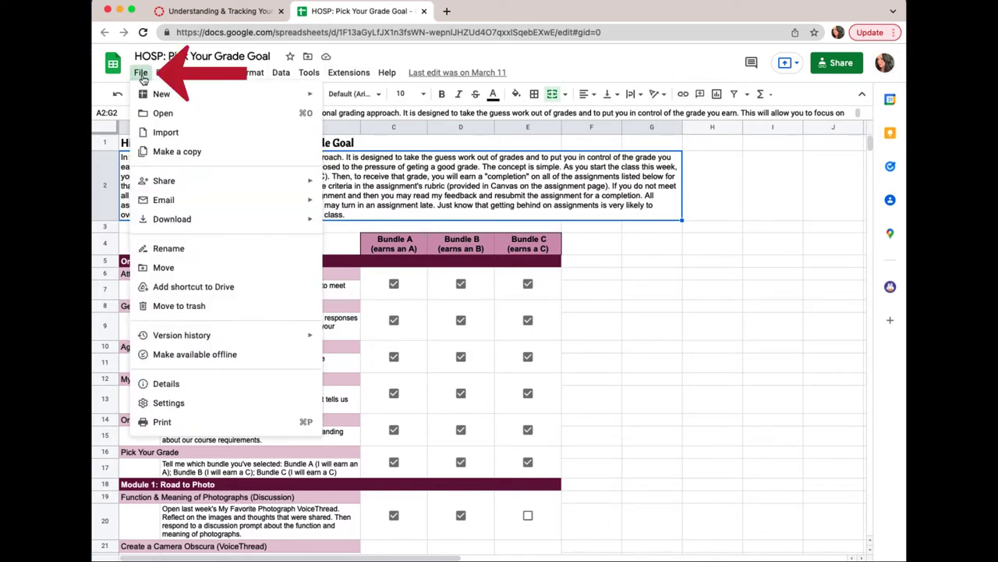
click(206, 157)
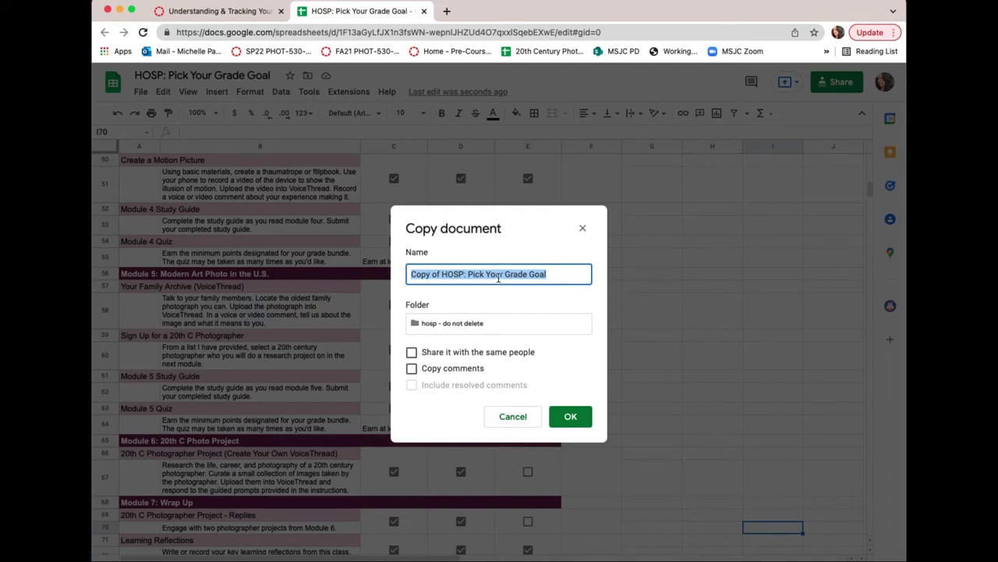
drag(410, 274, 552, 277)
key(BackSpace)
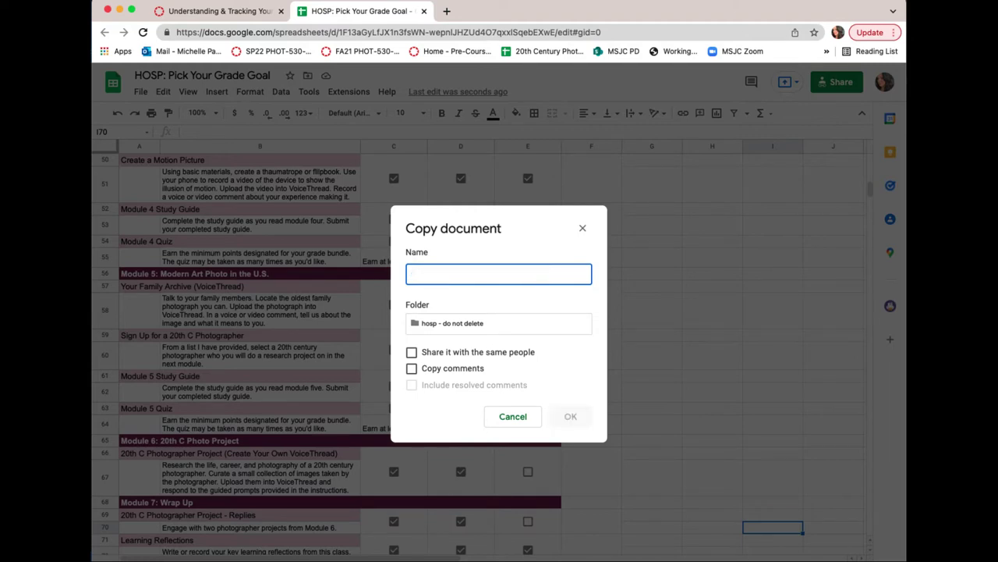
text(Mic)
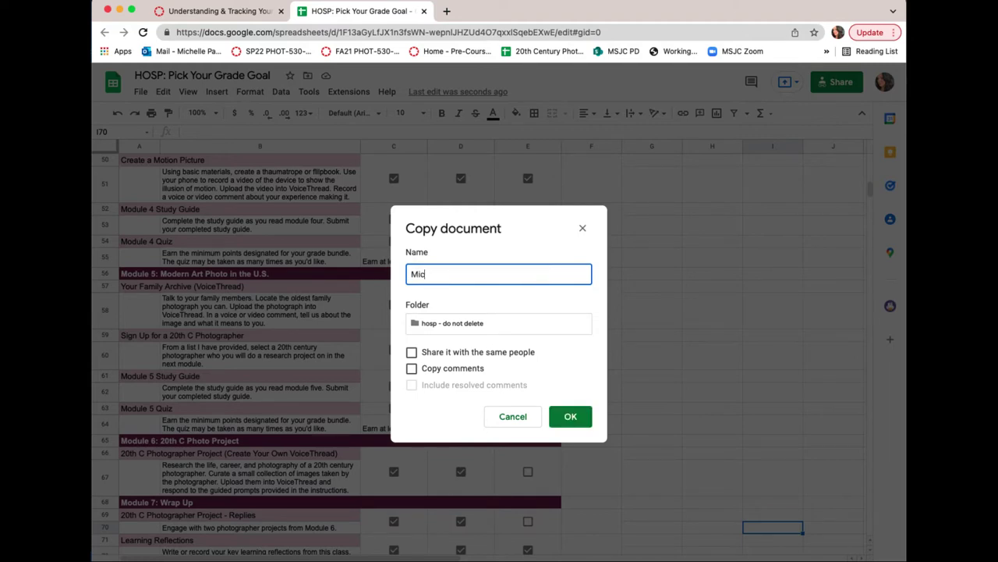
text(helle's Tracking Sheet)
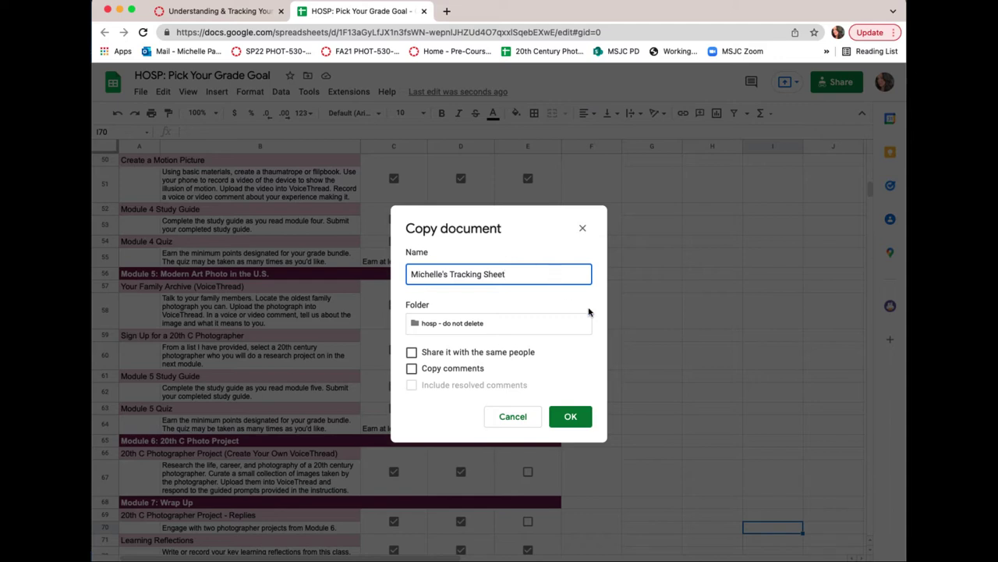
click(550, 303)
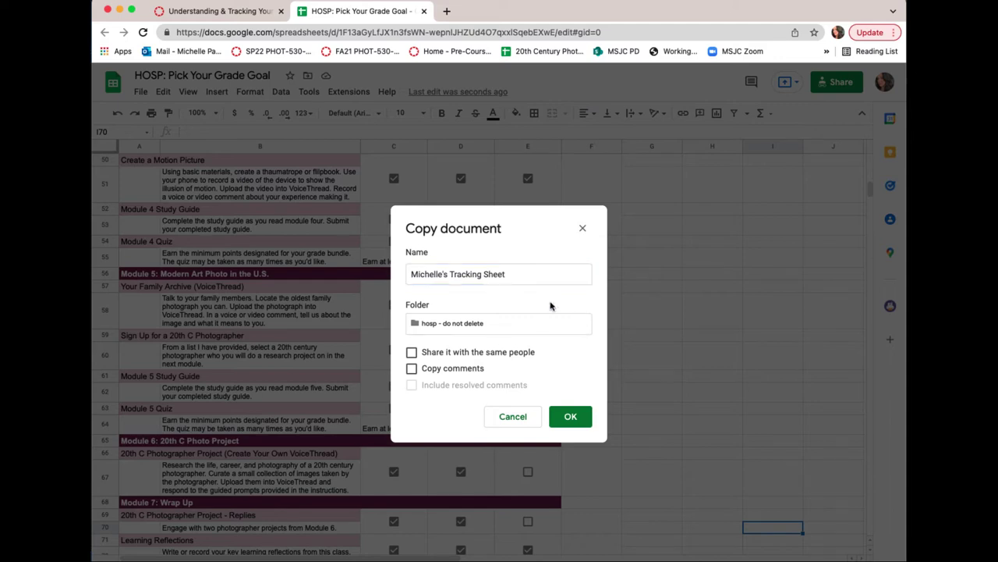
click(430, 326)
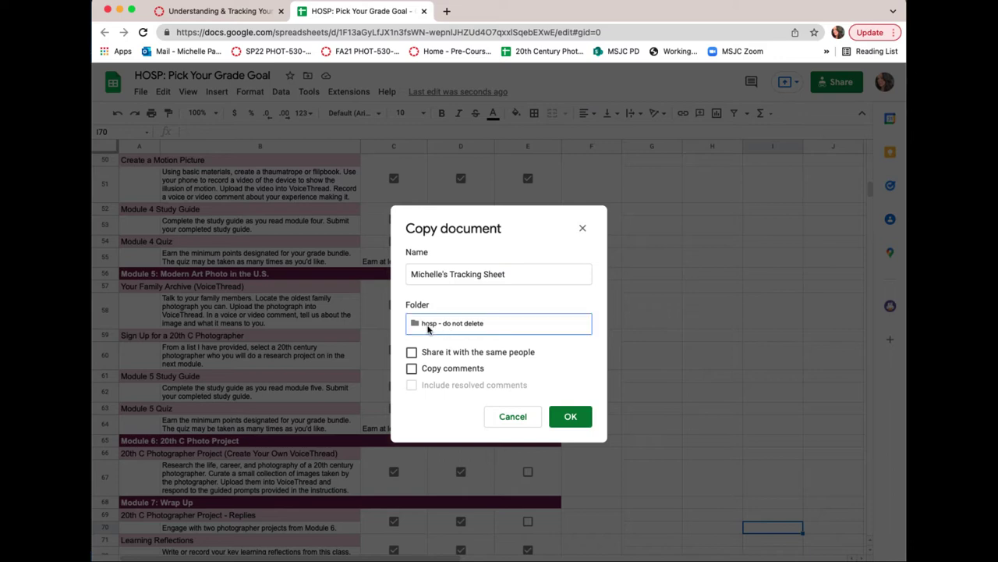
click(465, 310)
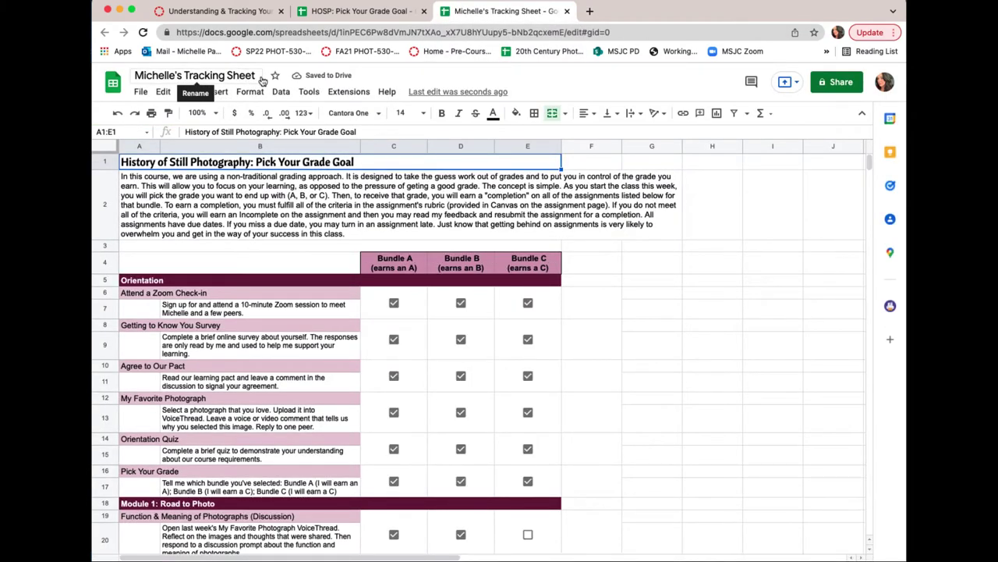
Enter the heading "My Grade" in cell F4 of the copied tracking sheet, beside the Bundle C heading
click(348, 10)
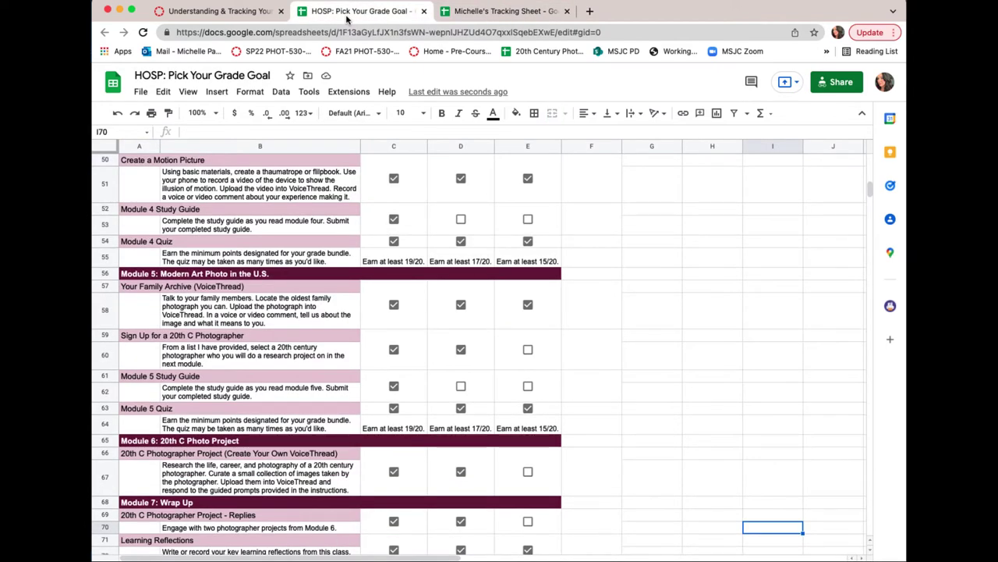
click(506, 12)
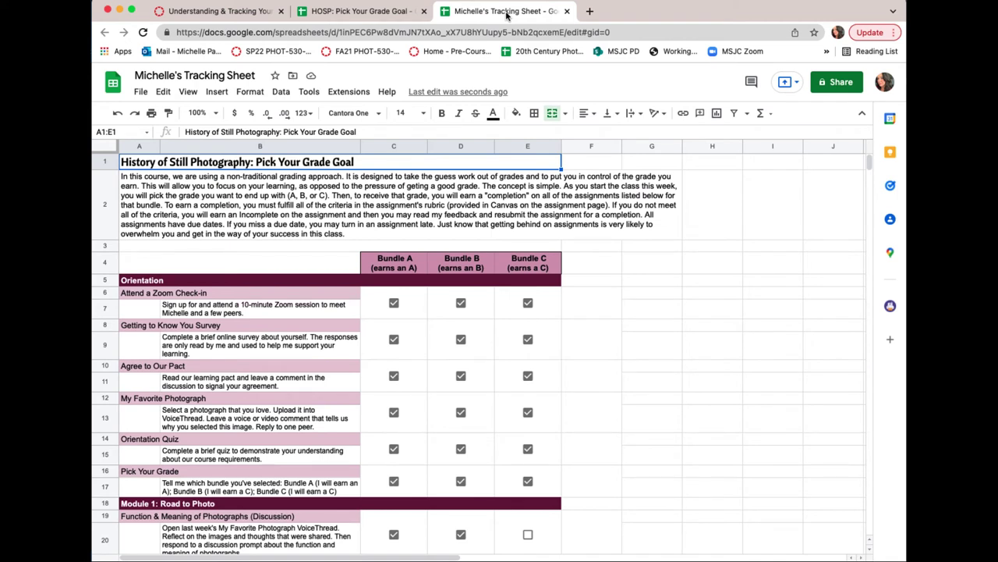
click(580, 267)
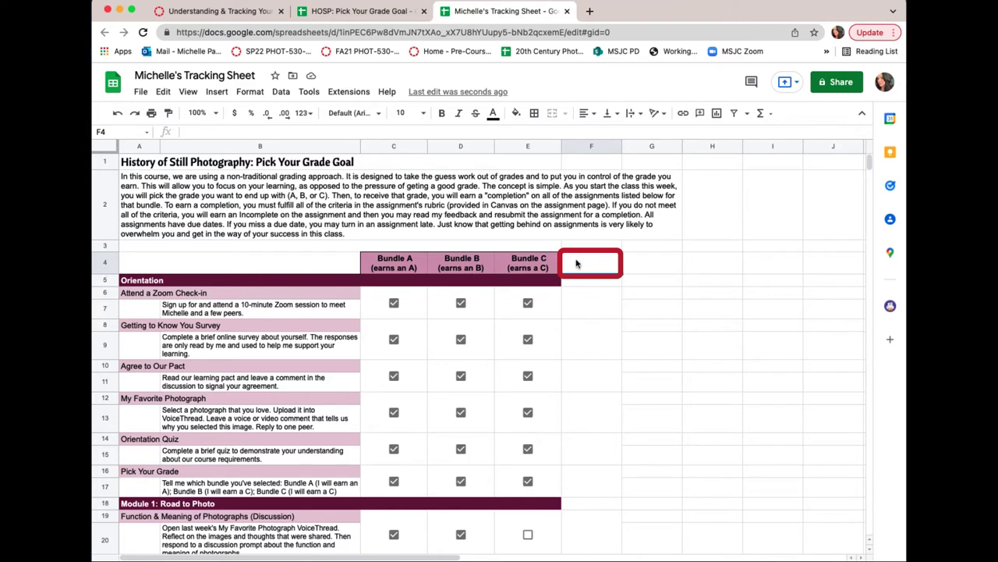
text(M)
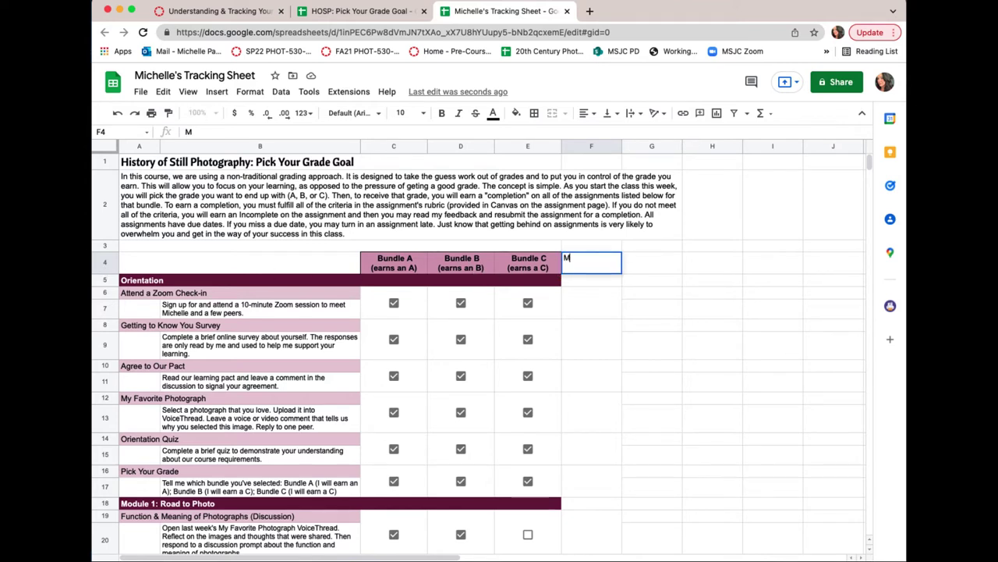
text(y Grade)
key(Return)
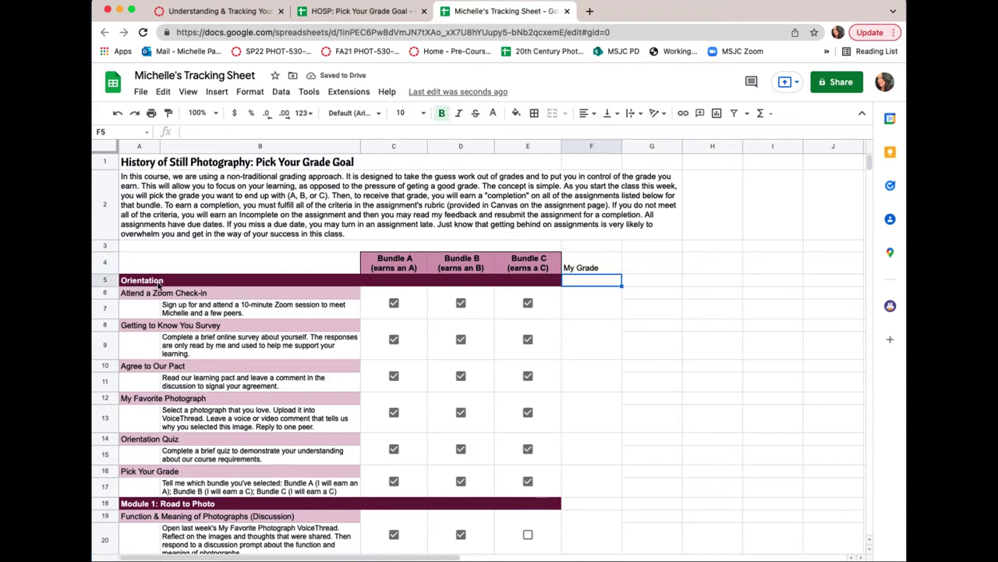
Insert checkboxes in F6:F17 for the Orientation assignments under My Grade
drag(582, 303, 586, 488)
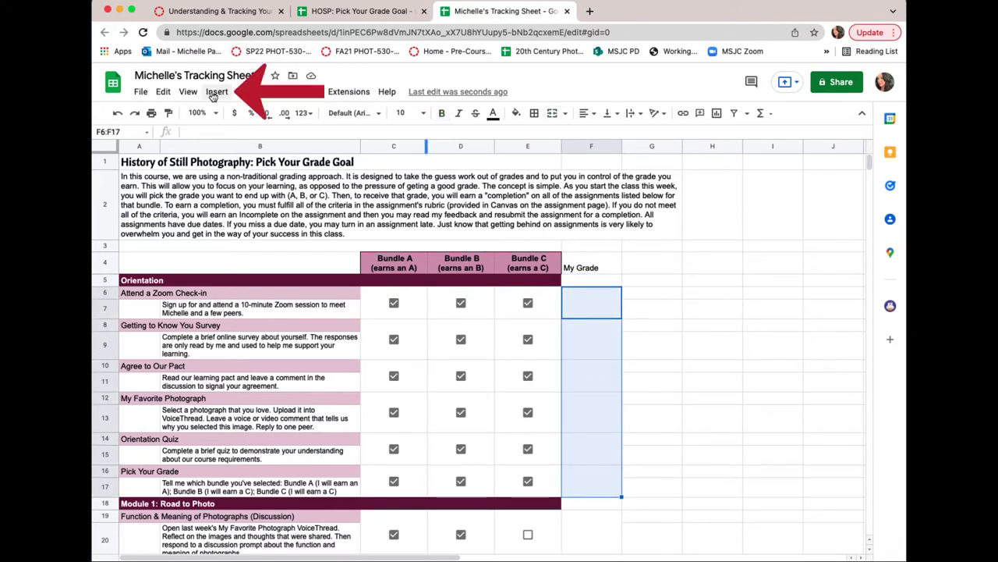
click(215, 93)
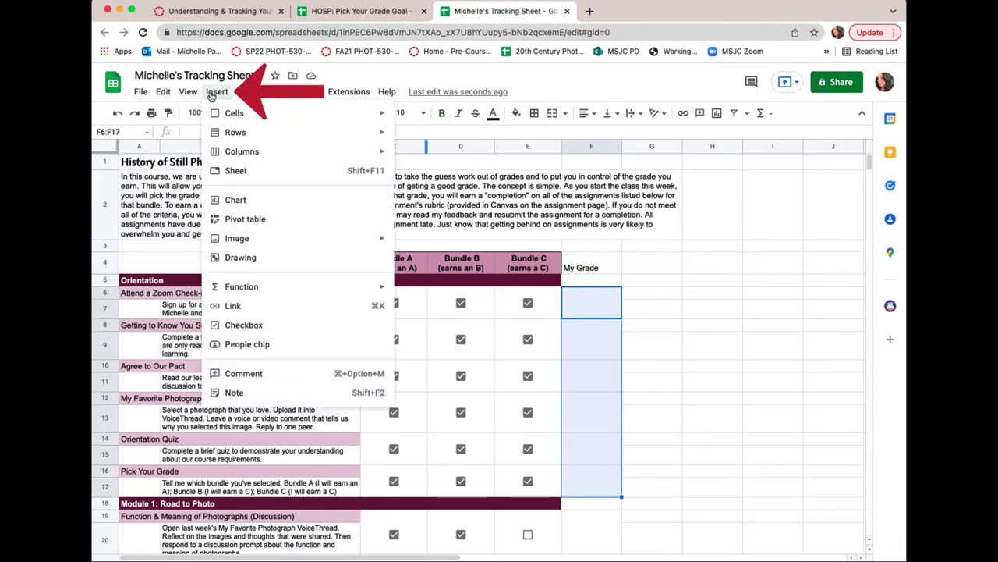
click(251, 331)
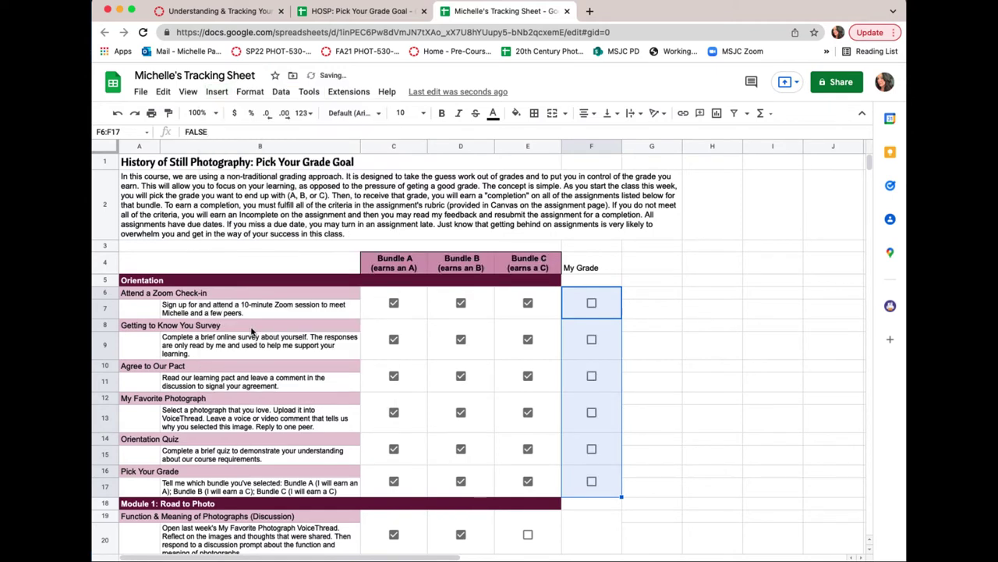
click(680, 330)
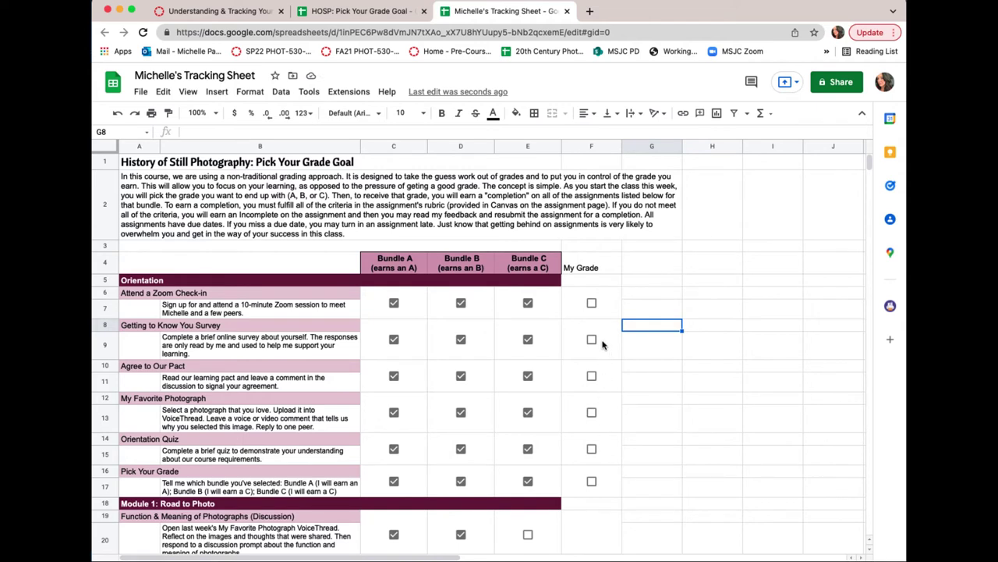
Mark all six Orientation assignments as completed in the My Grade column
click(591, 304)
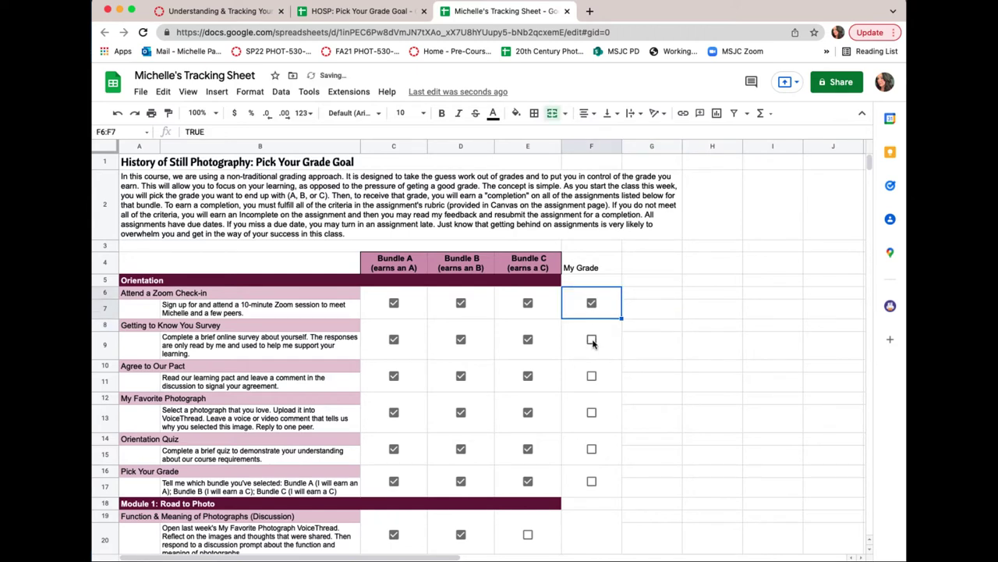
click(592, 340)
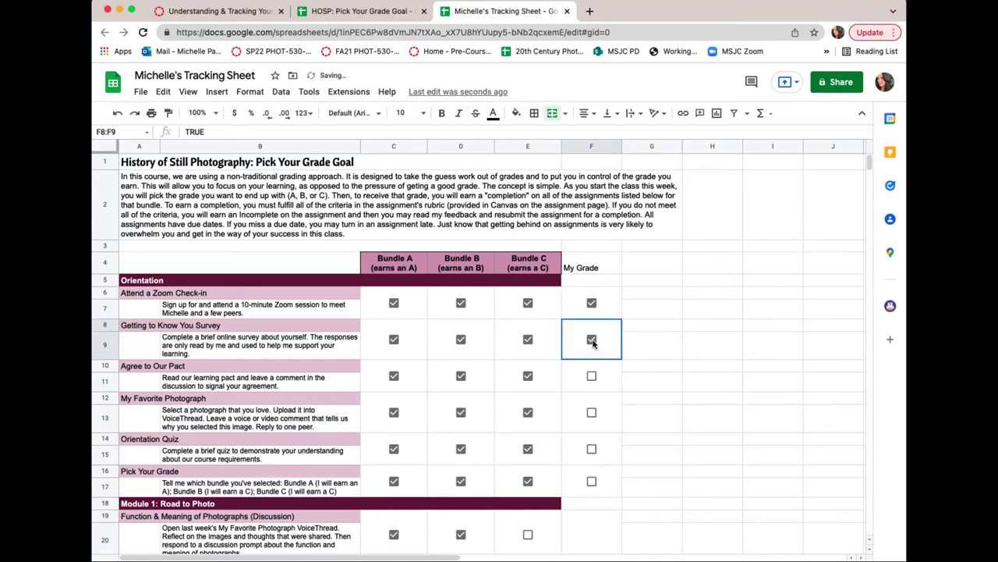
click(591, 413)
click(592, 449)
click(593, 482)
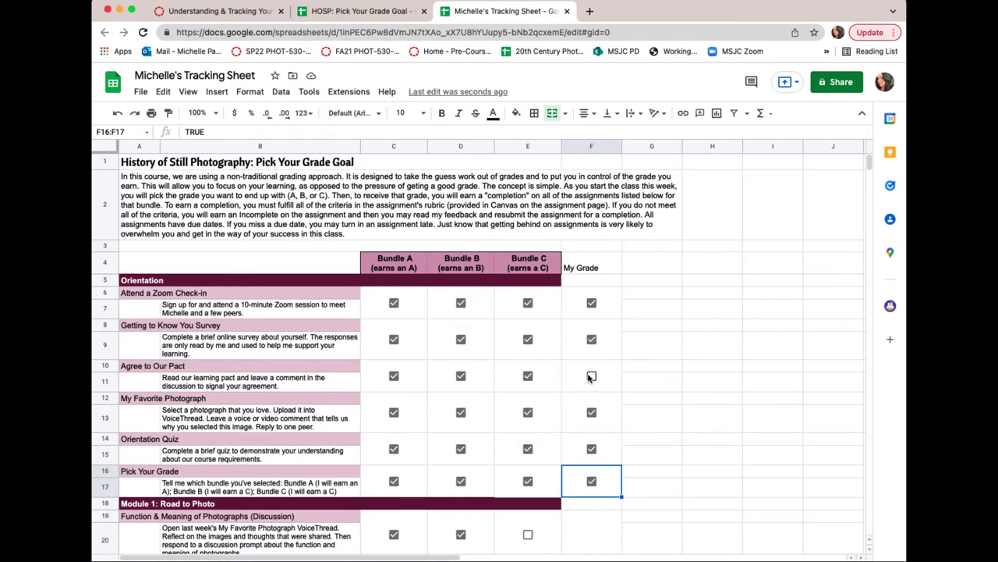
click(592, 378)
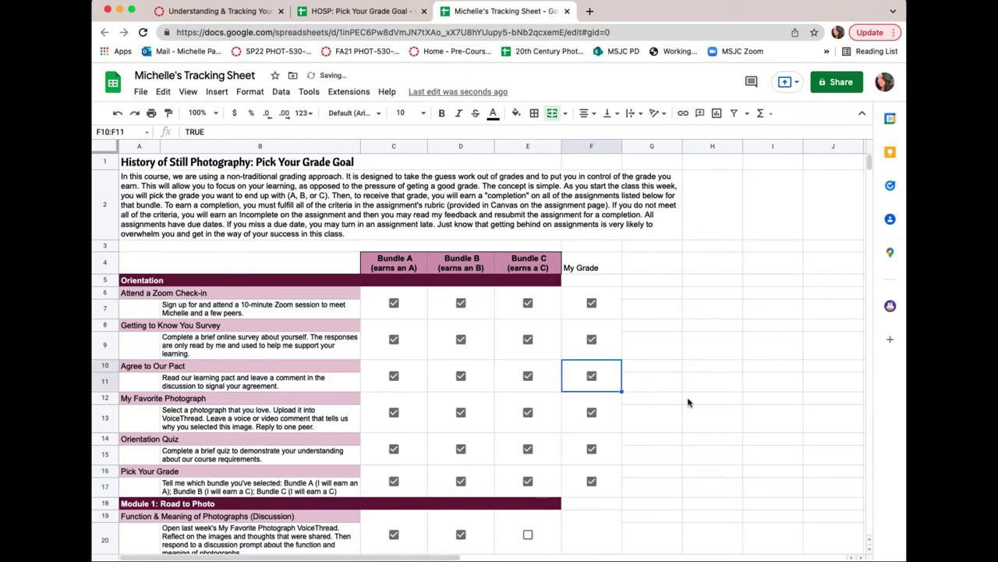
Insert checkboxes in F19:F26 for the Module 1 assignments in the My Grade column
scroll(688, 402, down, 5)
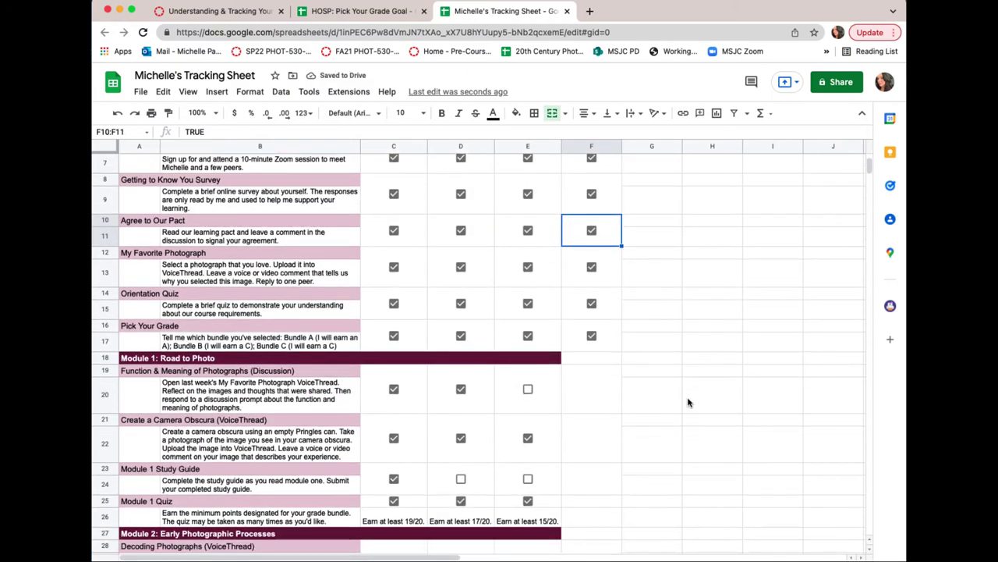
drag(610, 394, 599, 517)
click(217, 92)
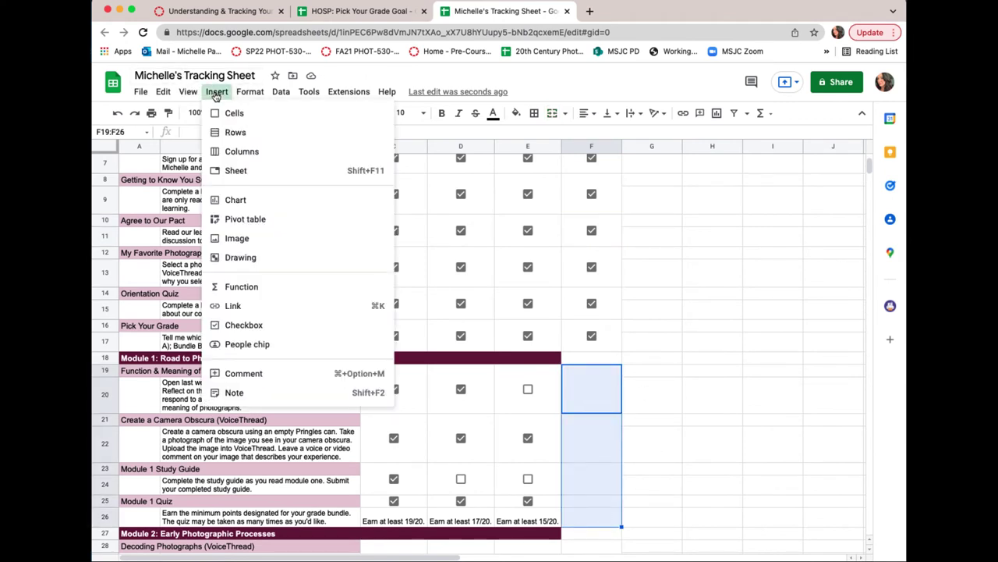
click(275, 325)
click(736, 397)
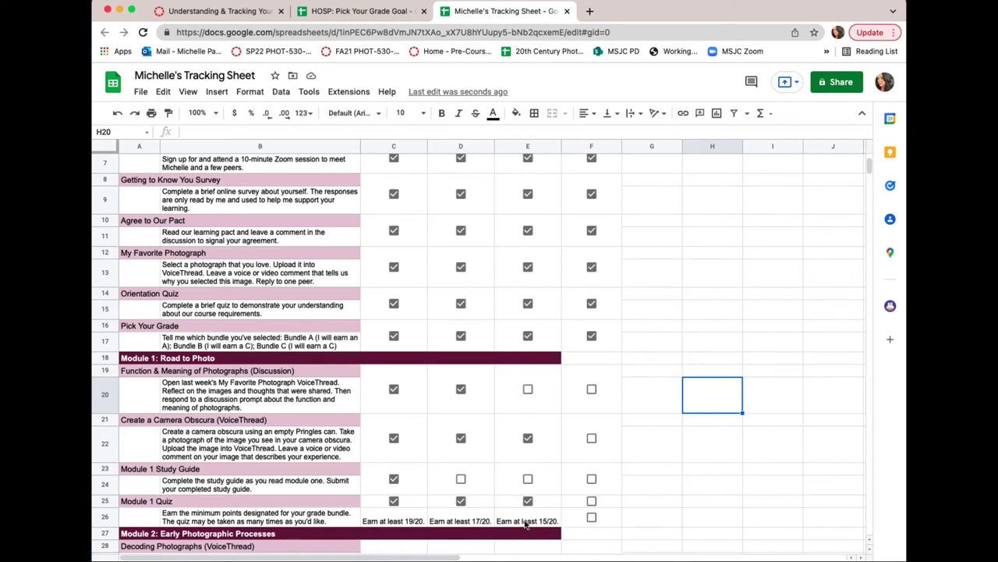
Compare the My Grade column with the bundle requirements, including the minimum Module 1 Quiz score for Bundle B in D26
scroll(528, 524, up, 3)
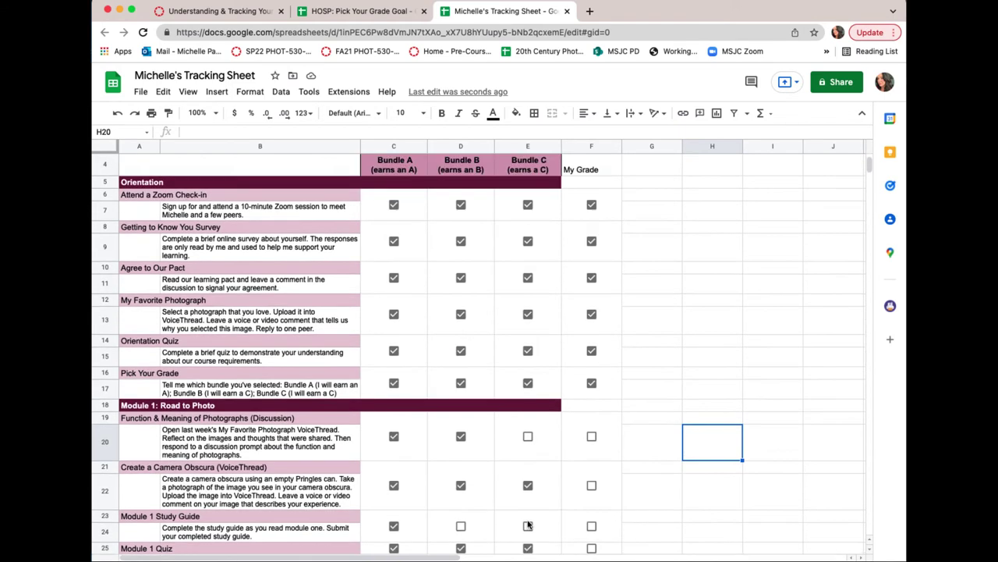
scroll(528, 524, down, 1)
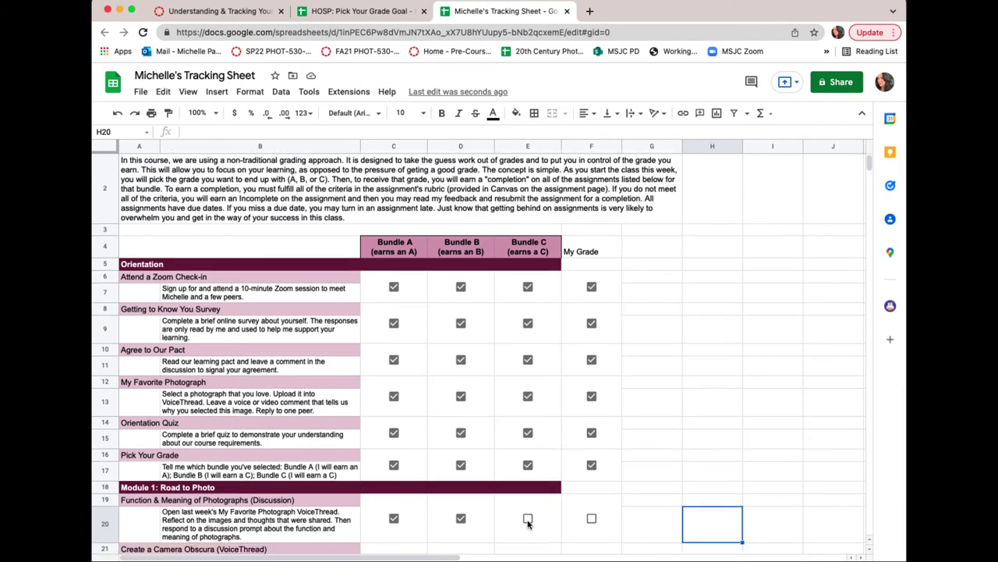
scroll(528, 524, up, 1)
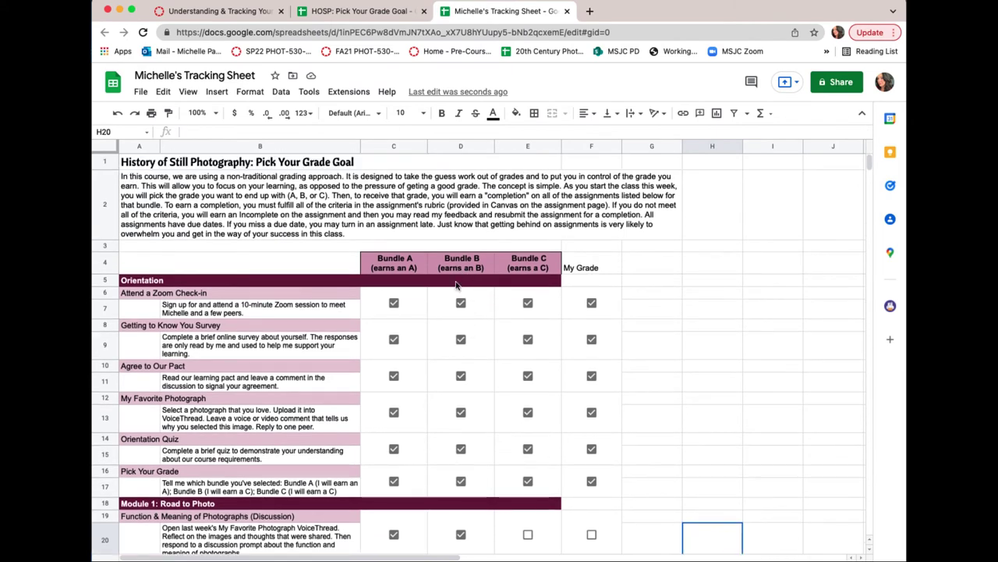
scroll(463, 356, down, 5)
click(460, 521)
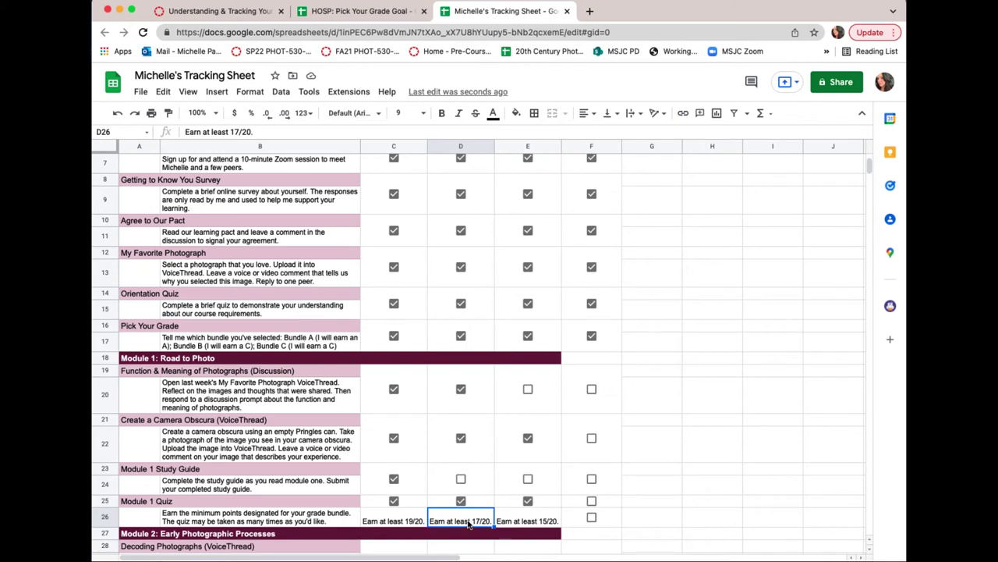
click(653, 521)
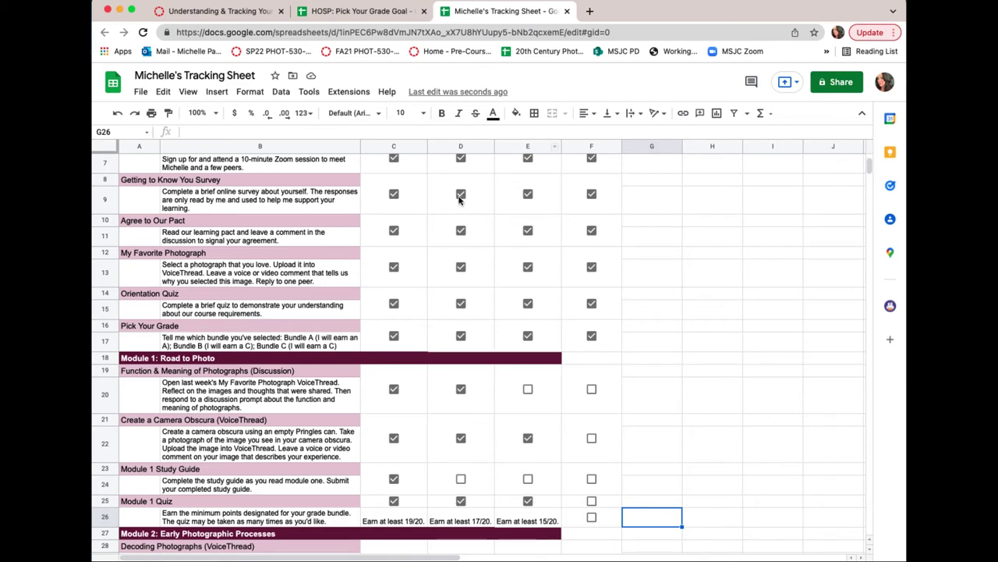
scroll(396, 457, up, 5)
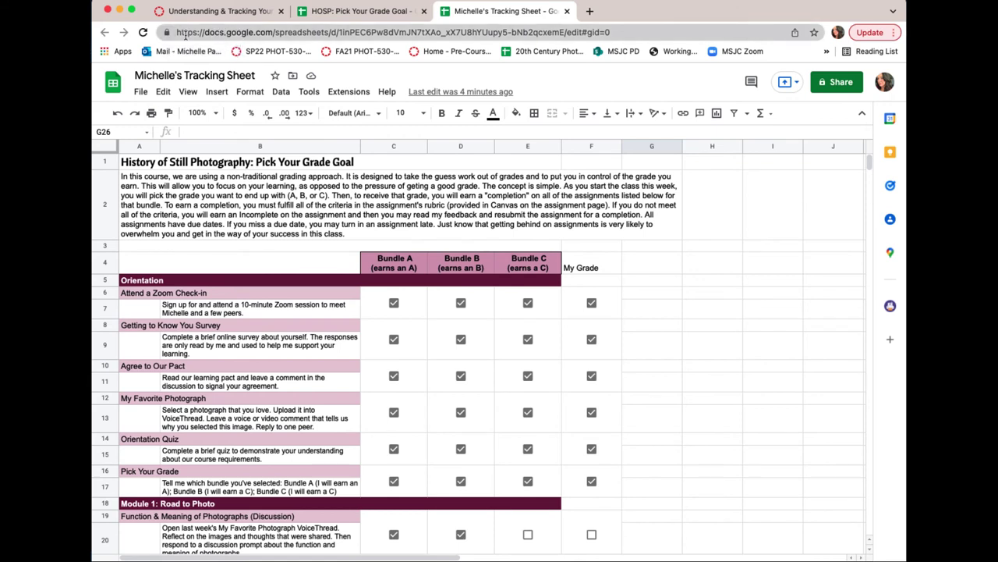
Bookmark the tracking sheet as the first item on the browser's bookmarks bar
click(348, 32)
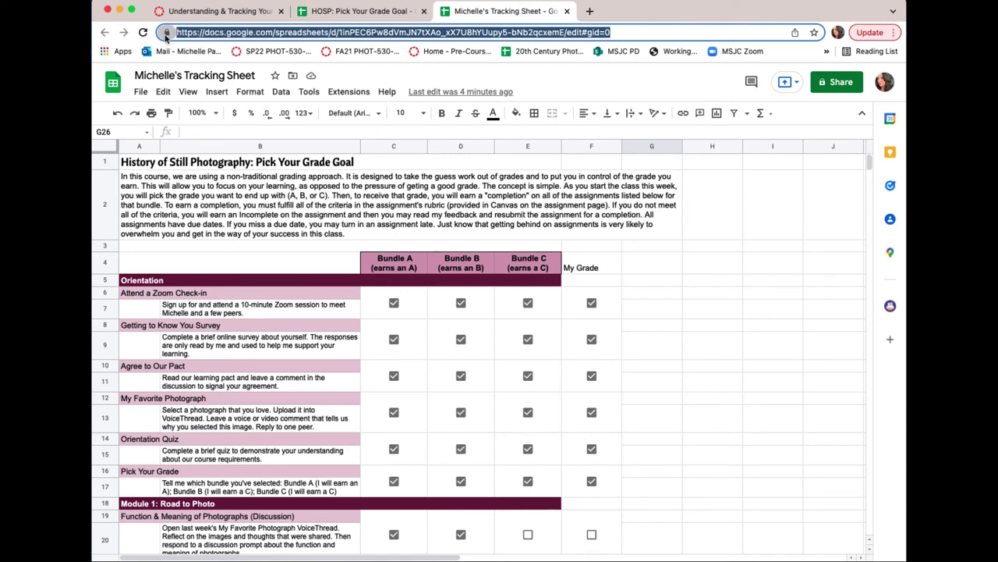
drag(166, 37, 137, 49)
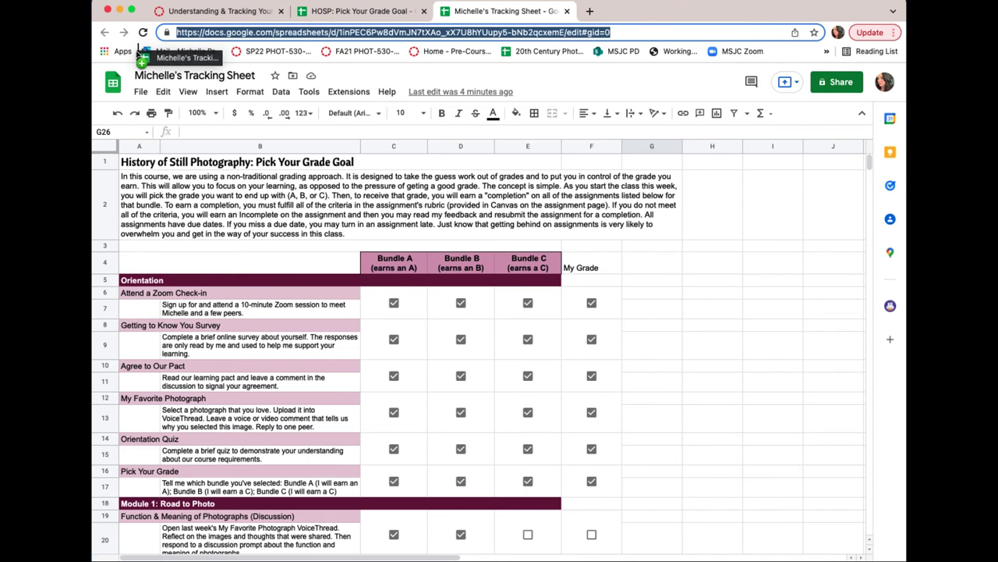
drag(137, 48, 141, 50)
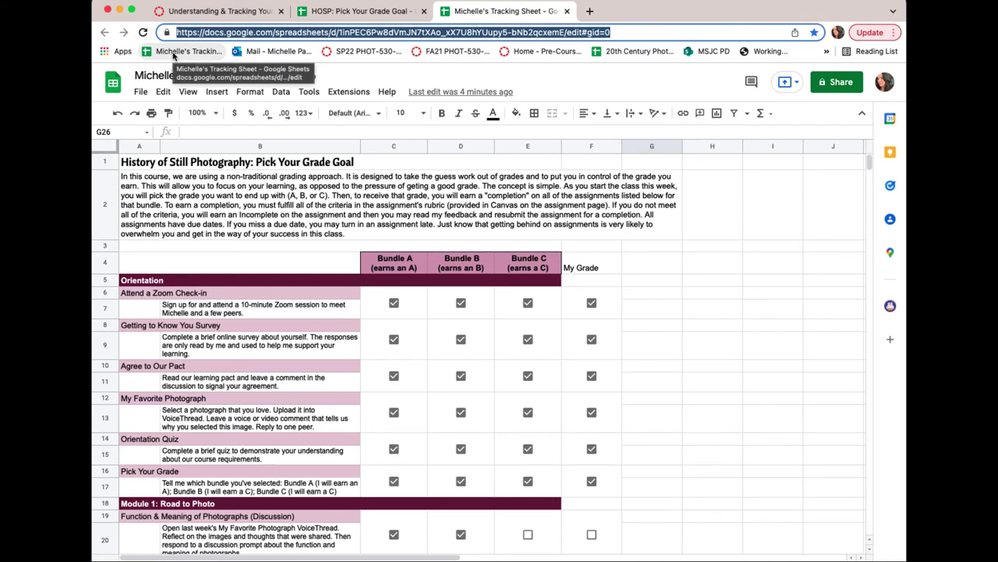
Visit the bookmarked SP22 PHOT-530 course page and reopen the tracking sheet from its new bookmark
click(352, 55)
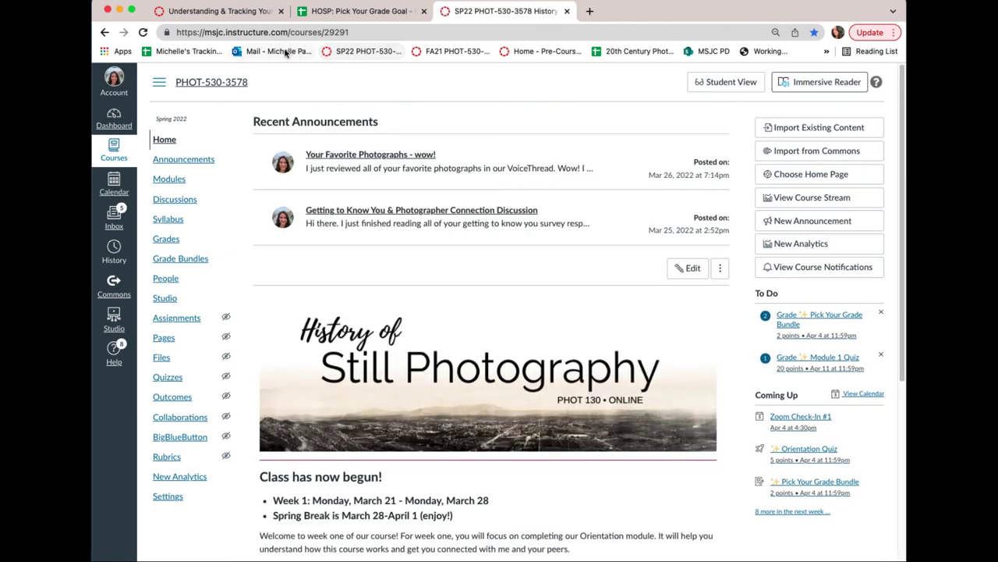
click(191, 52)
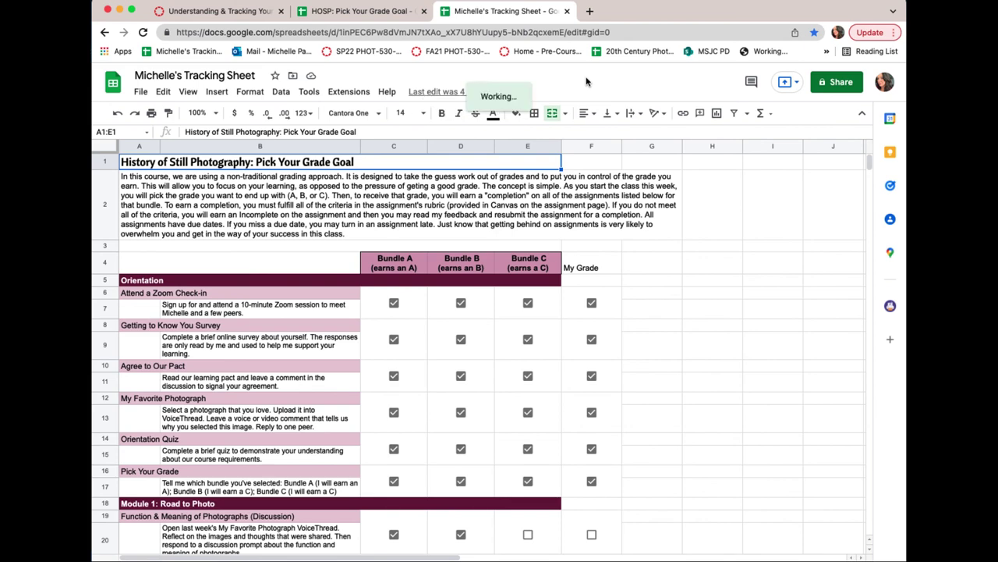
Open Google Drive at drive.google.com in a new browser tab and show the recent files
key(super+t)
text(drive.c)
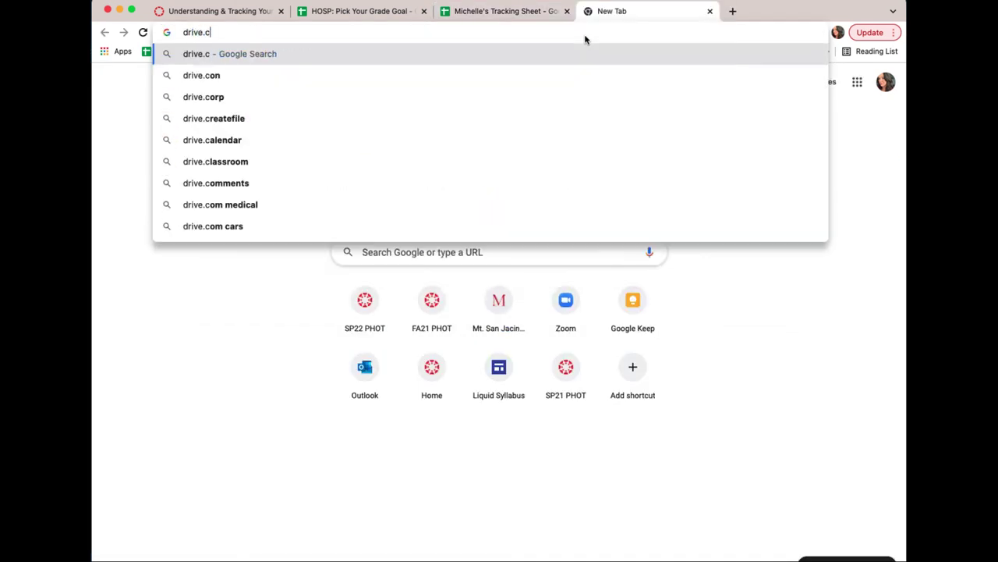
key(BackSpace)
text(google.com)
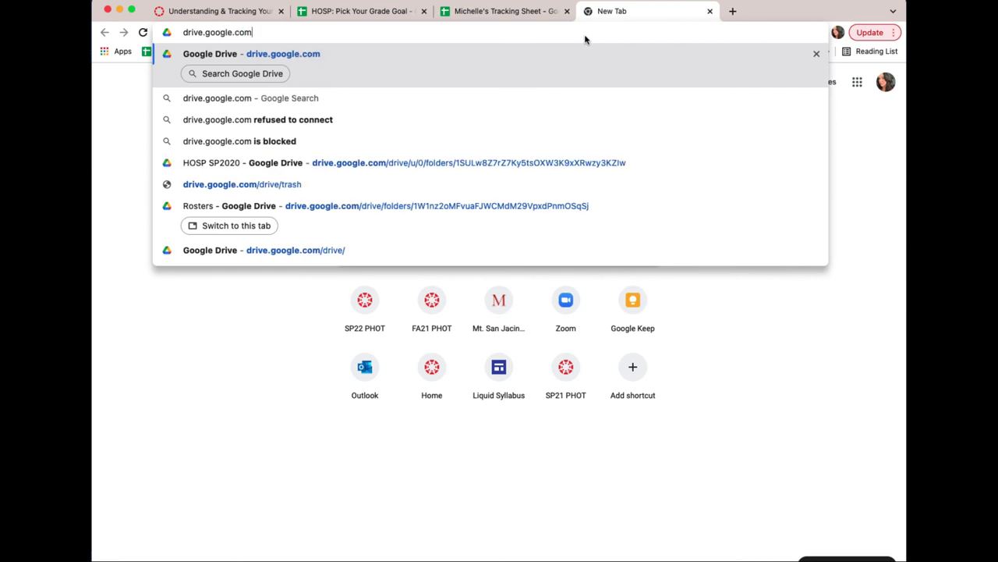
key(Return)
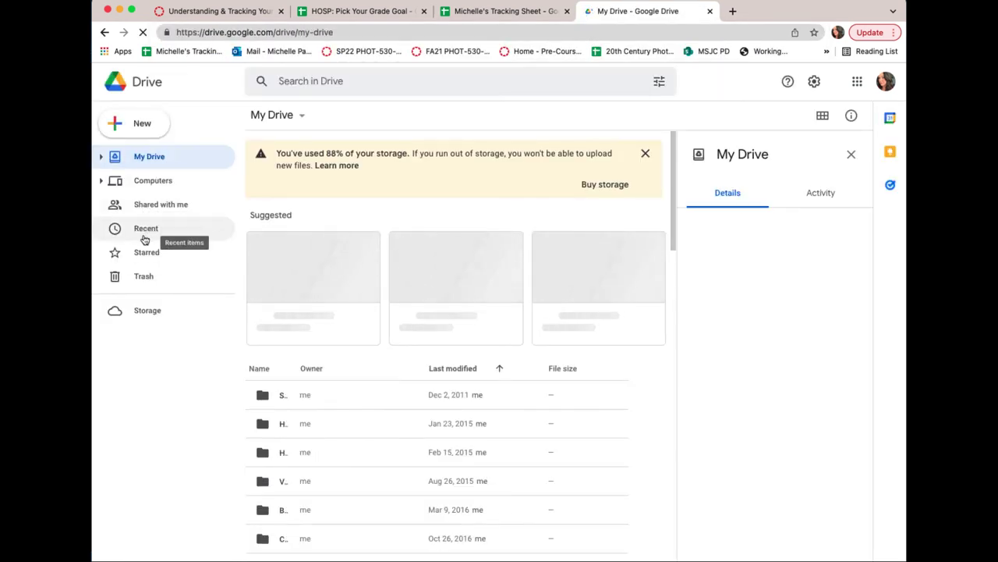
click(138, 230)
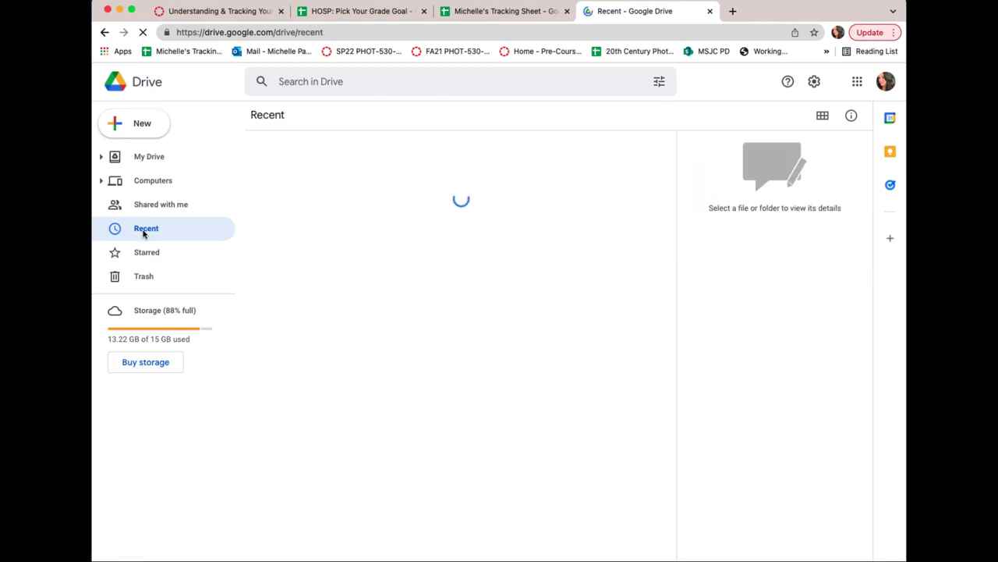